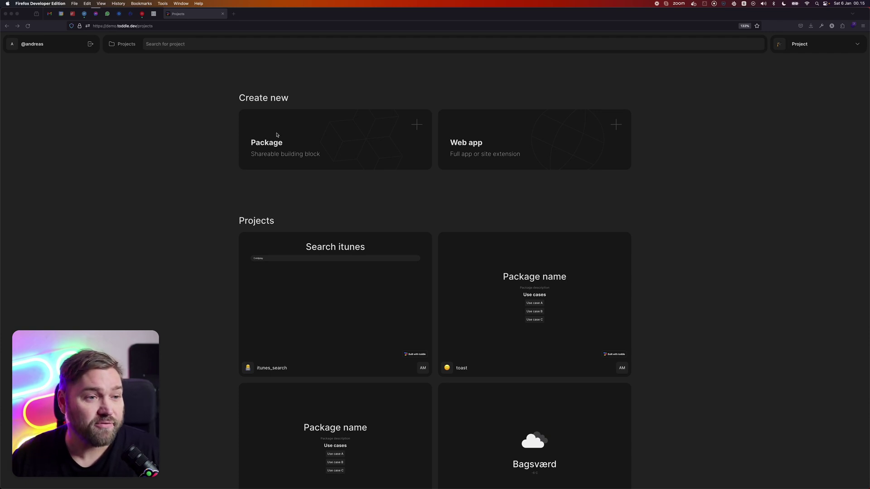
# - Search the projects for "toddle", open the Toddle project and start editing its demo branch
pyautogui.scroll(-10, 481, 266)
pyautogui.scroll(10, 484, 247)
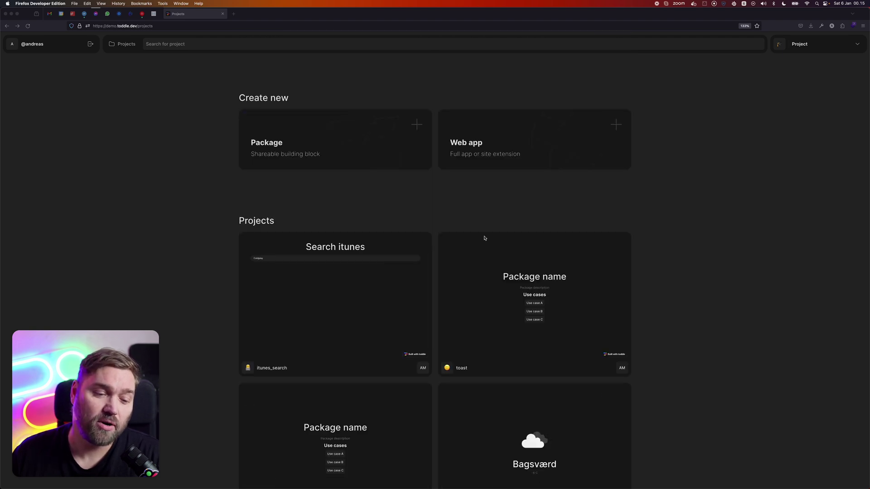
pyautogui.click(191, 43)
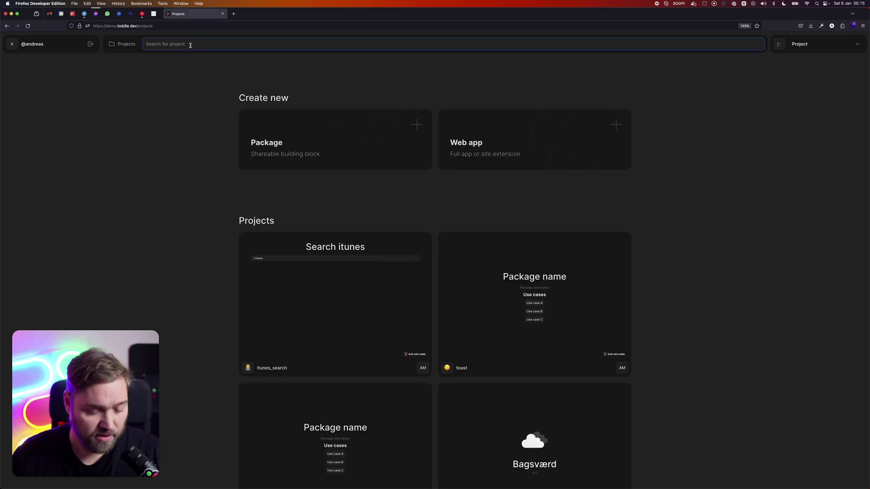
pyautogui.write('toddle')
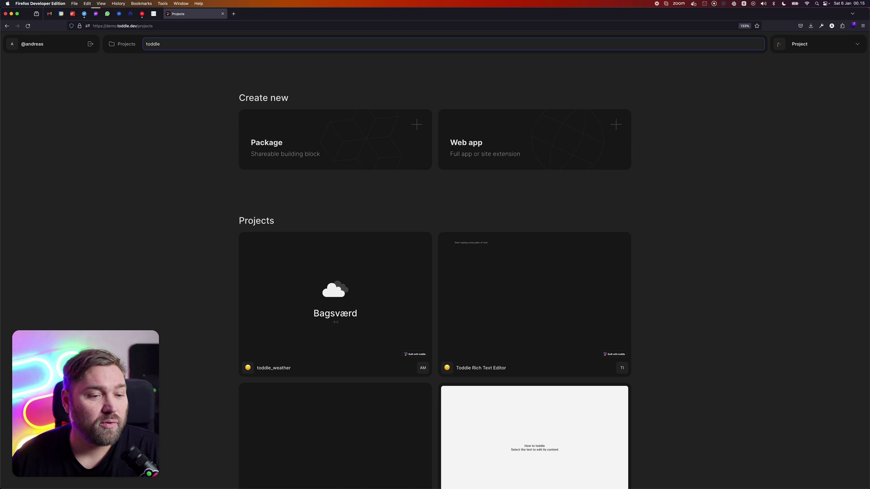
pyautogui.scroll(-3, 217, 222)
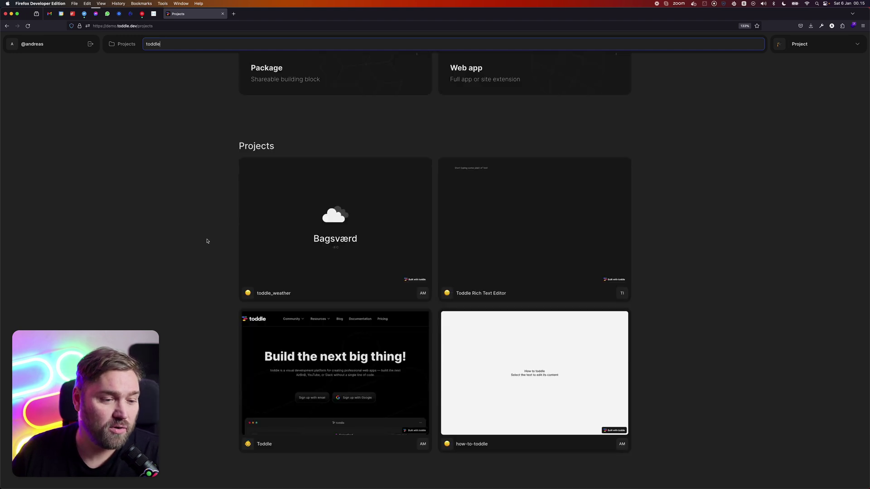
pyautogui.click(333, 373)
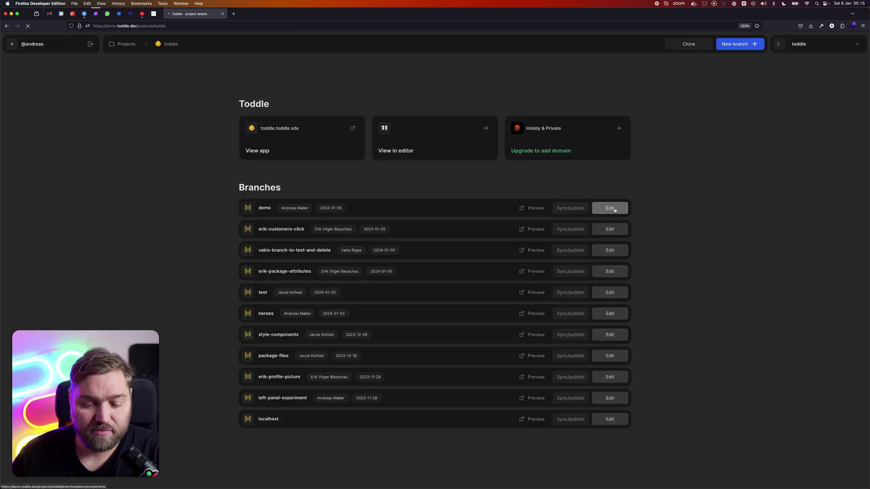
pyautogui.click(610, 208)
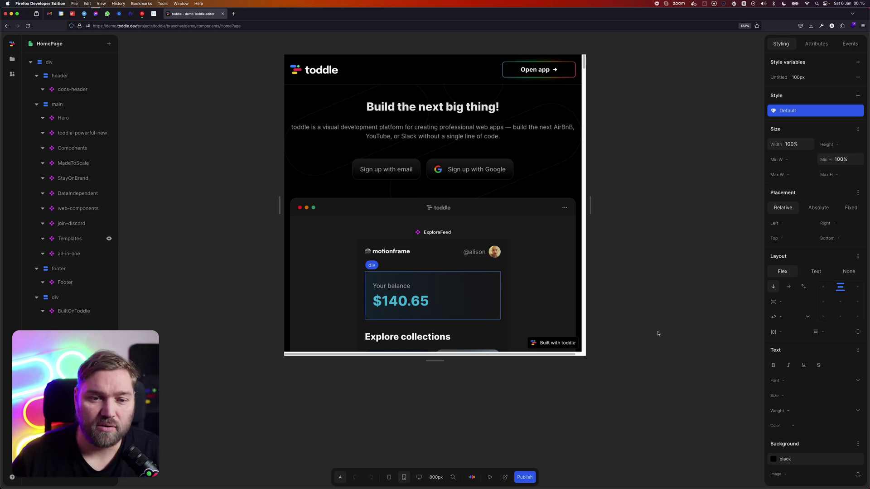
# - Widen the HomePage canvas to 1136px, then find component-editor by searching the files for "component" and open it
pyautogui.moveTo(589, 199); pyautogui.dragTo(653, 200)
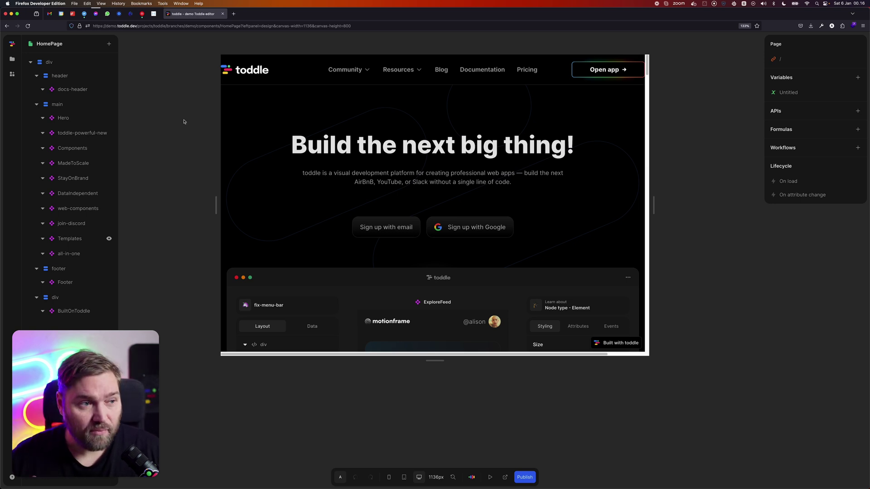
pyautogui.click(12, 60)
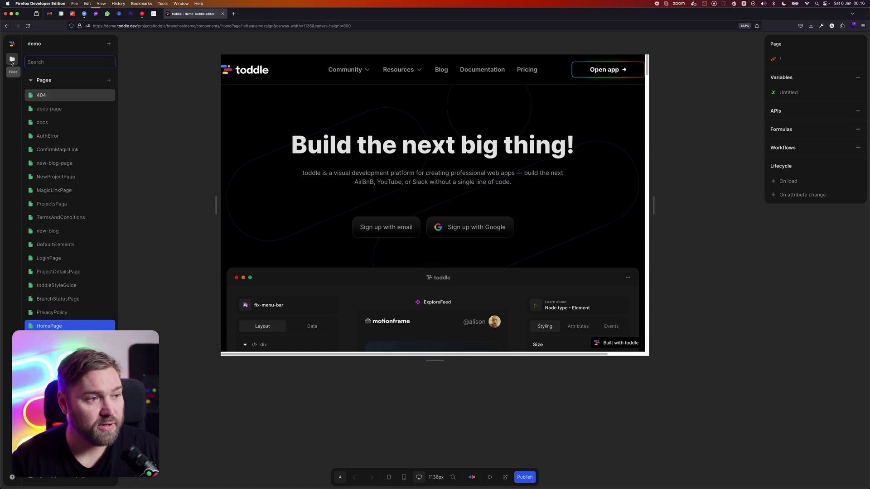
pyautogui.write('component')
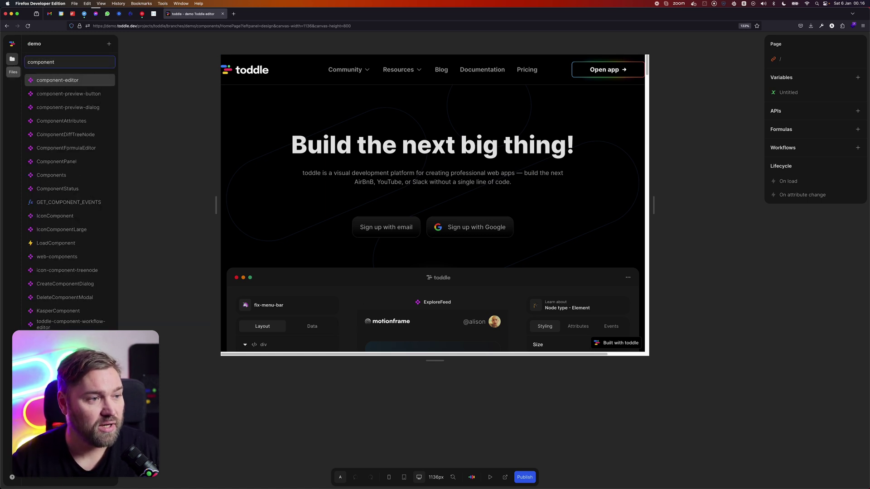
pyautogui.press('Return')
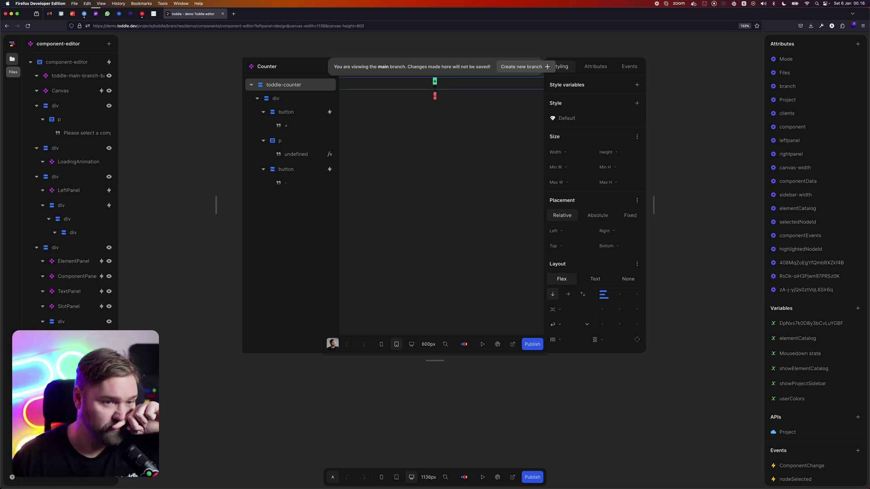
# - Widen the component-editor canvas to 1496px and inspect its LeftPanel, ElementPanel and the div containing the "Please select a component" text
pyautogui.moveTo(216, 205); pyautogui.dragTo(148, 205)
pyautogui.scroll(-1, 453, 222)
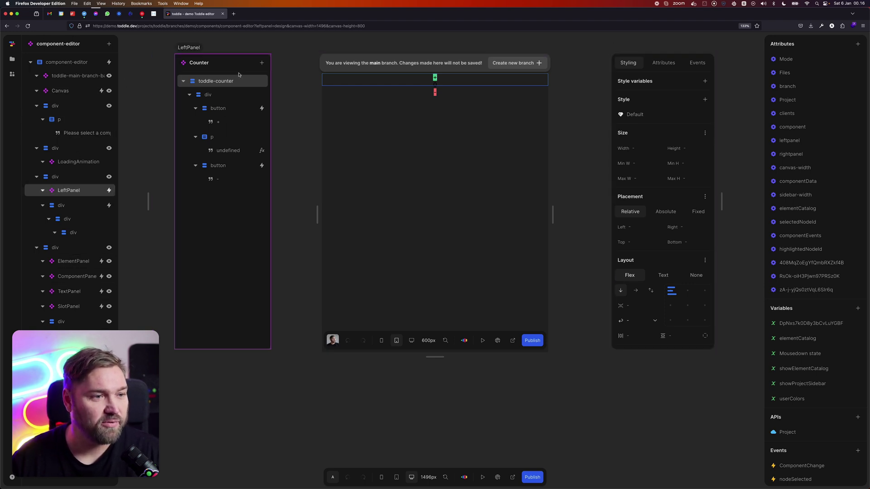
pyautogui.click(69, 190)
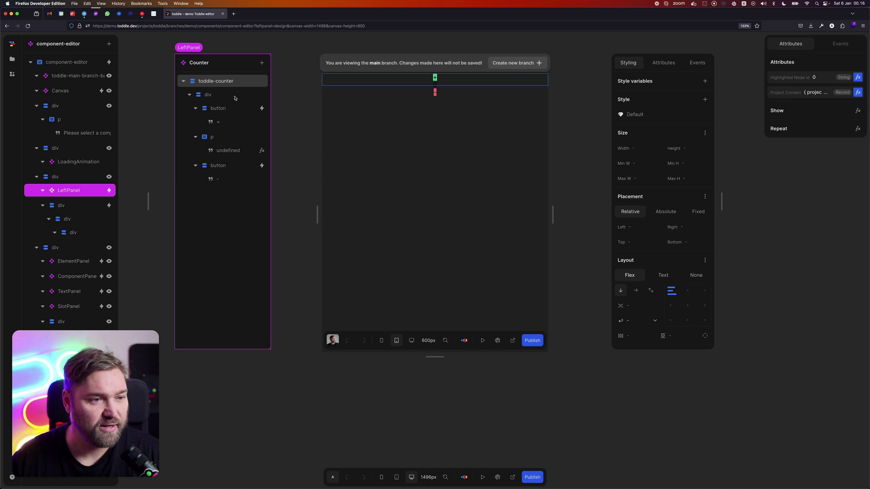
pyautogui.click(674, 121)
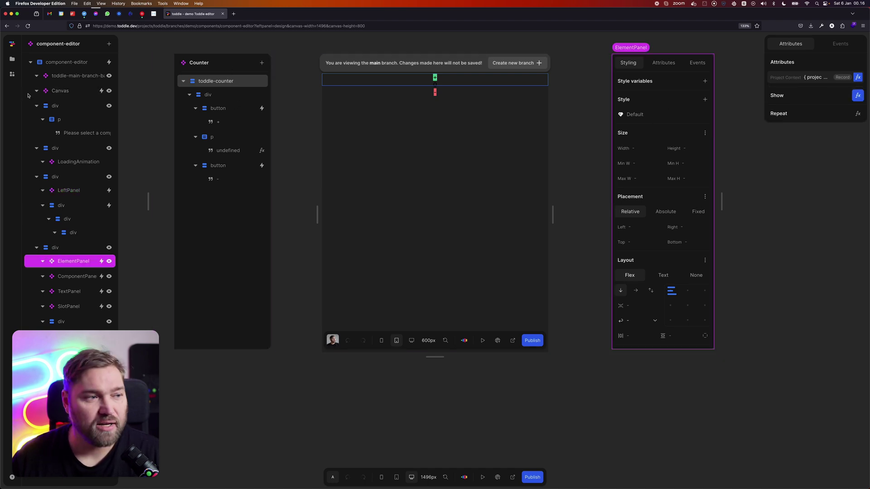
pyautogui.click(87, 107)
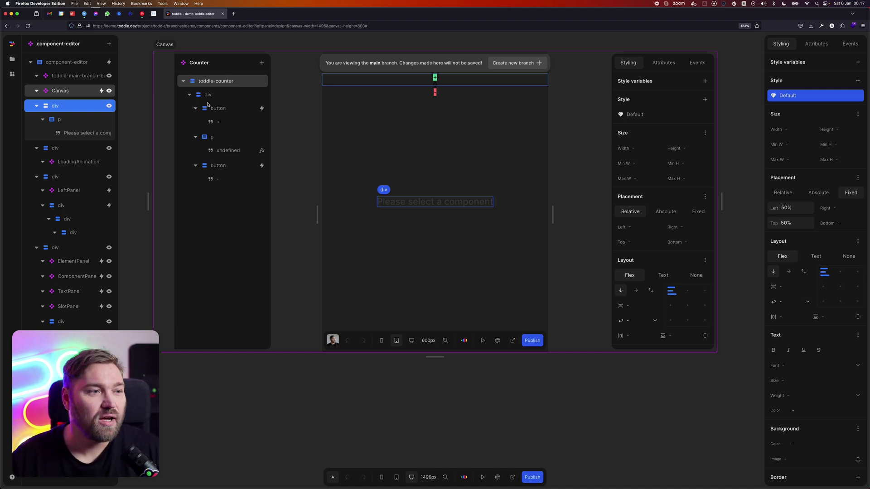
# - Search the project files for "Editor", open EditorPage and widen its element tree until the full component names fit
pyautogui.click(13, 59)
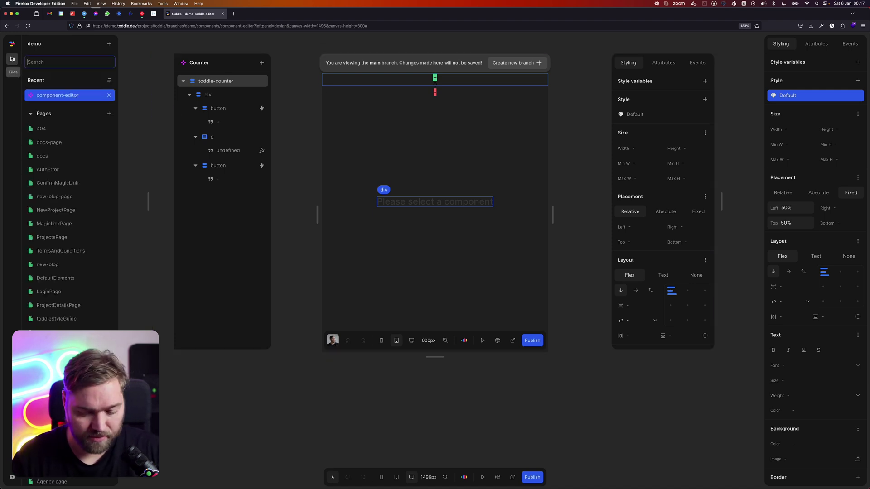
pyautogui.write('Editor')
pyautogui.press('Return')
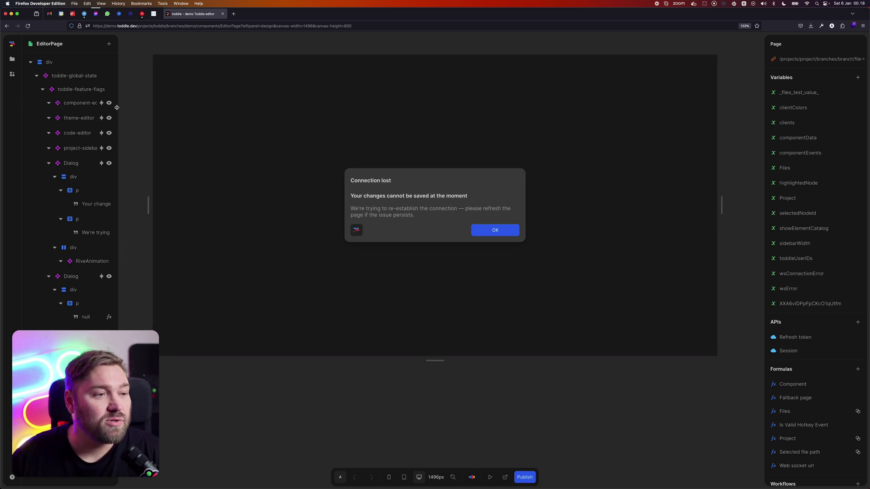
pyautogui.moveTo(149, 108); pyautogui.dragTo(243, 113)
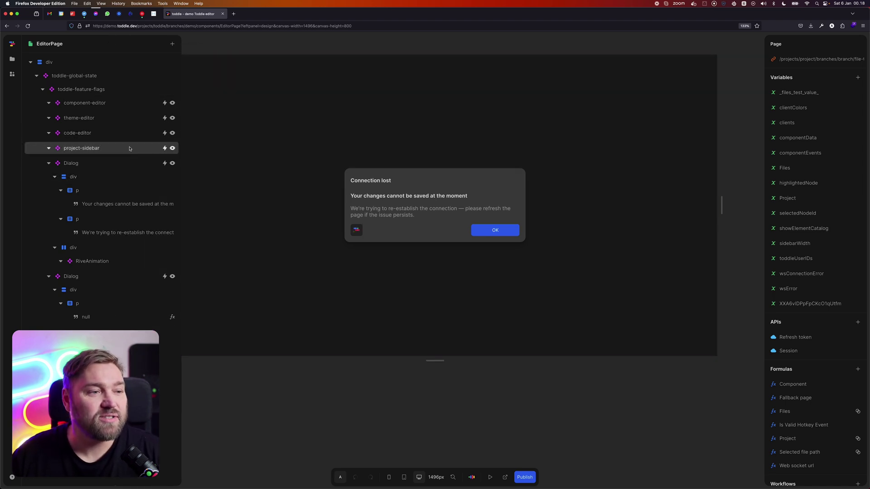
# - Inspect the component-editor, theme-editor, code-editor and project-sidebar components that make up EditorPage
pyautogui.click(111, 104)
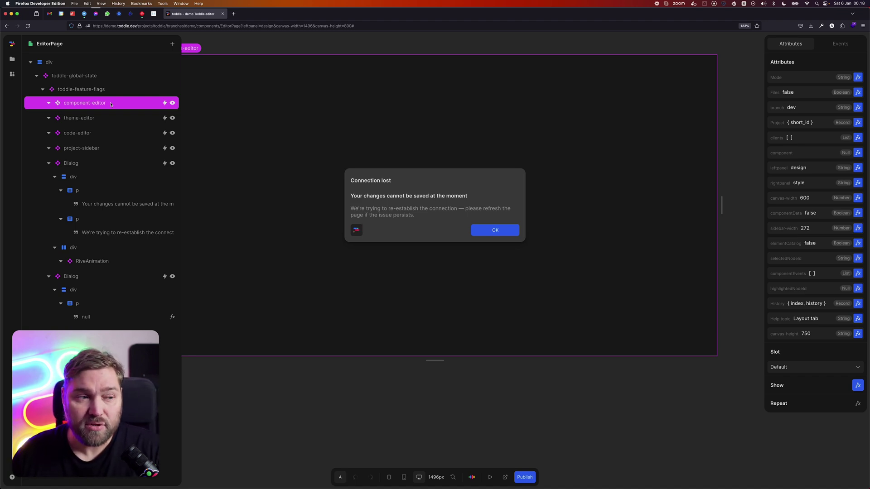
pyautogui.click(102, 118)
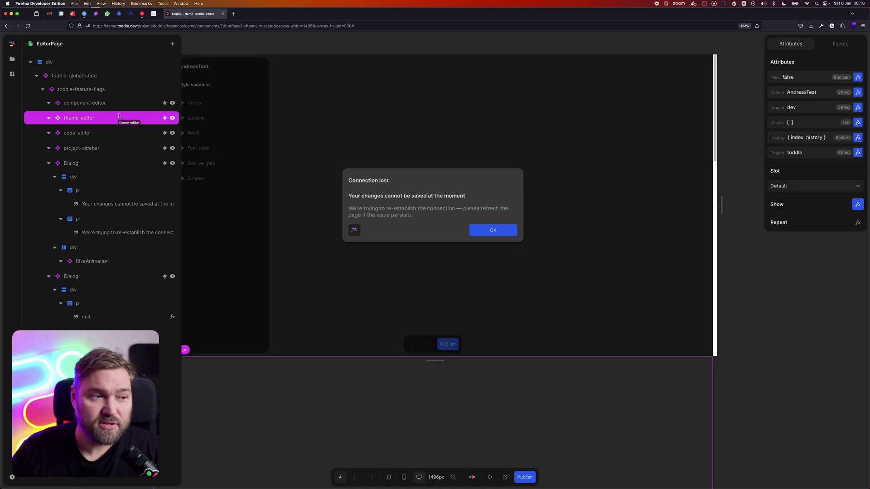
pyautogui.click(123, 133)
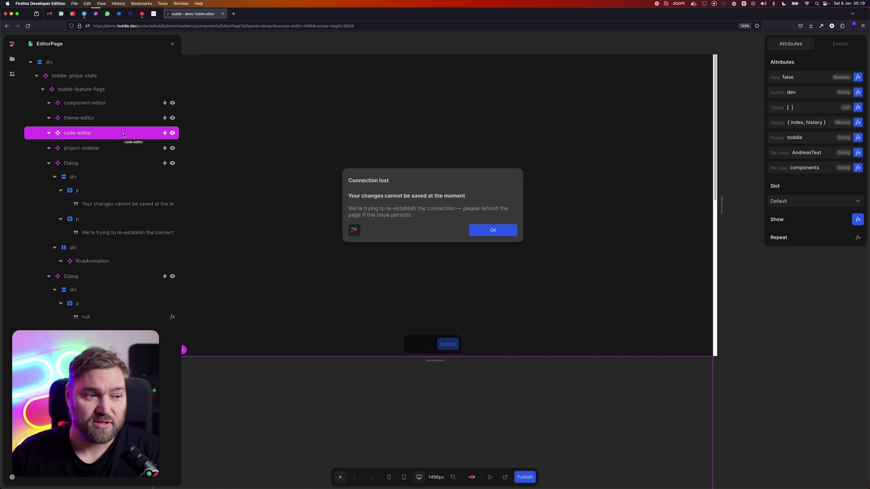
pyautogui.click(124, 149)
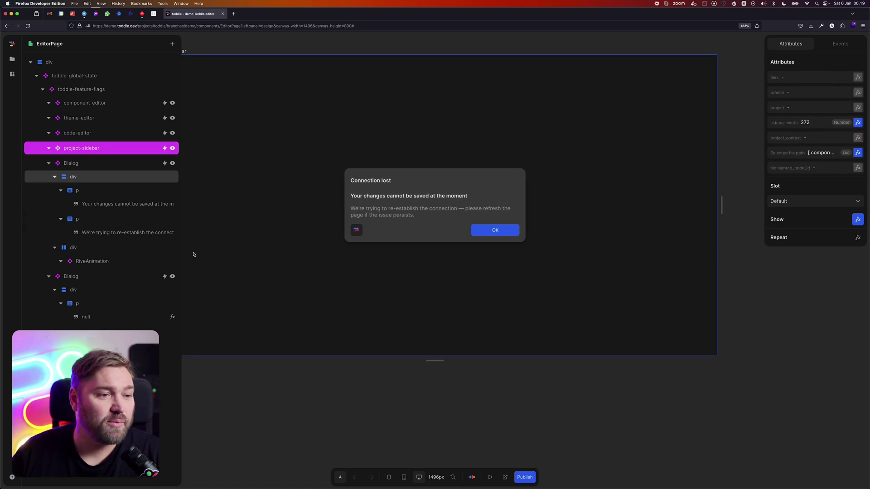
pyautogui.press('Escape')
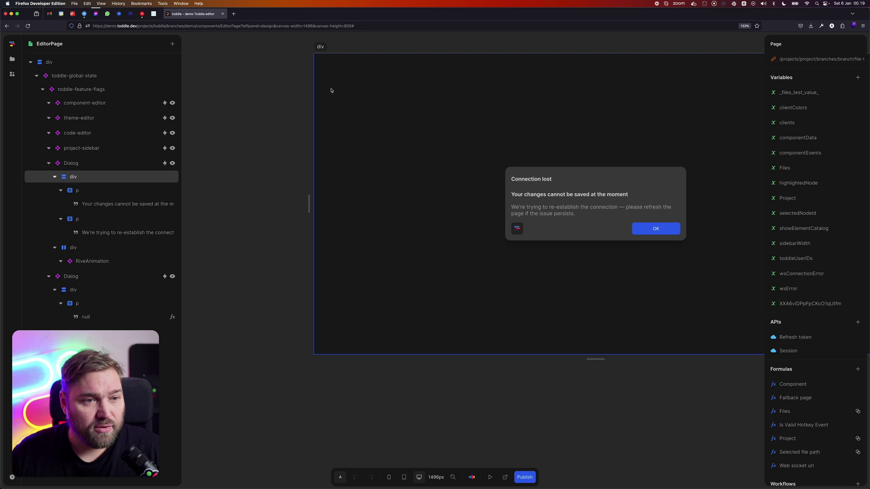
pyautogui.click(107, 148)
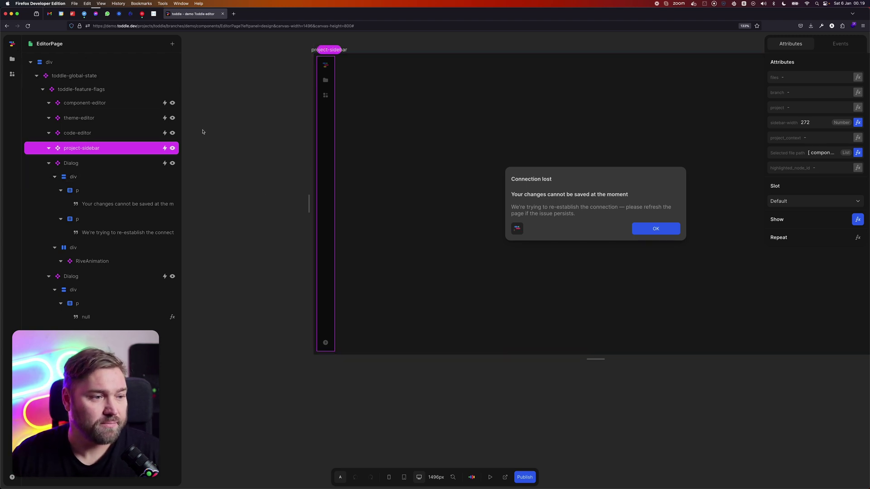
# - Open component-editor from EditorPage, select its Canvas component and narrow the element tree again
pyautogui.doubleClick(114, 104)
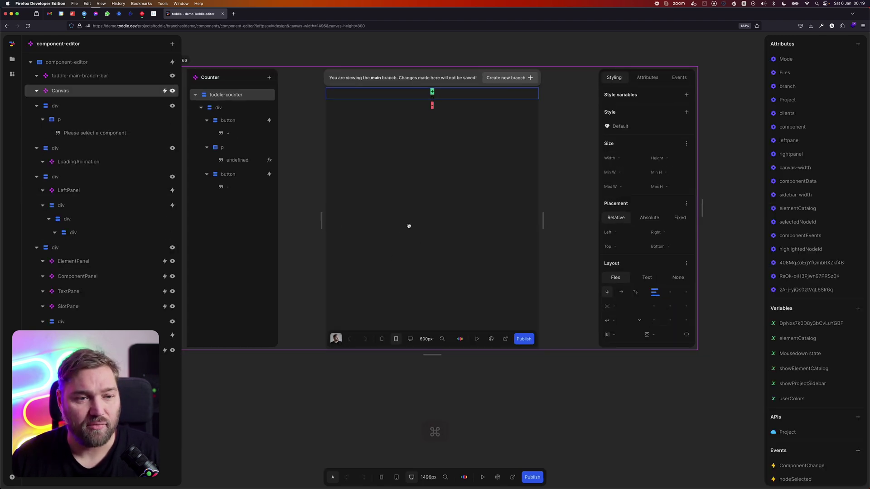
pyautogui.click(425, 223)
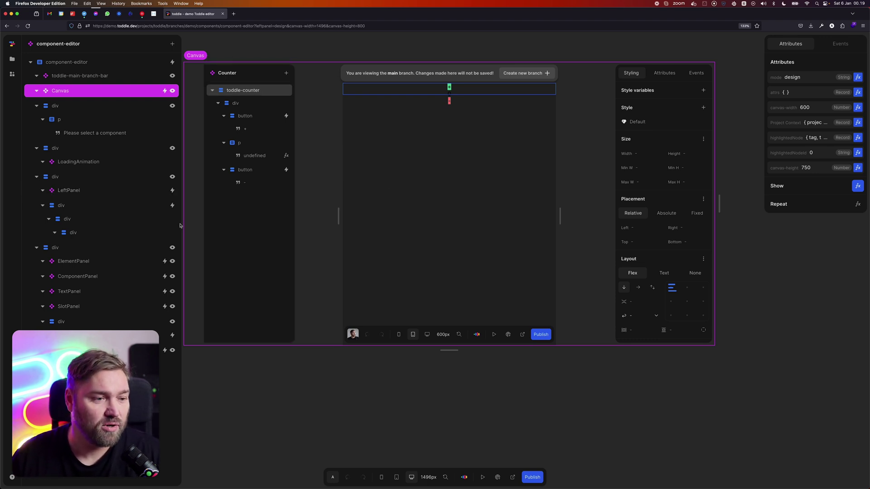
pyautogui.moveTo(181, 222); pyautogui.dragTo(95, 224)
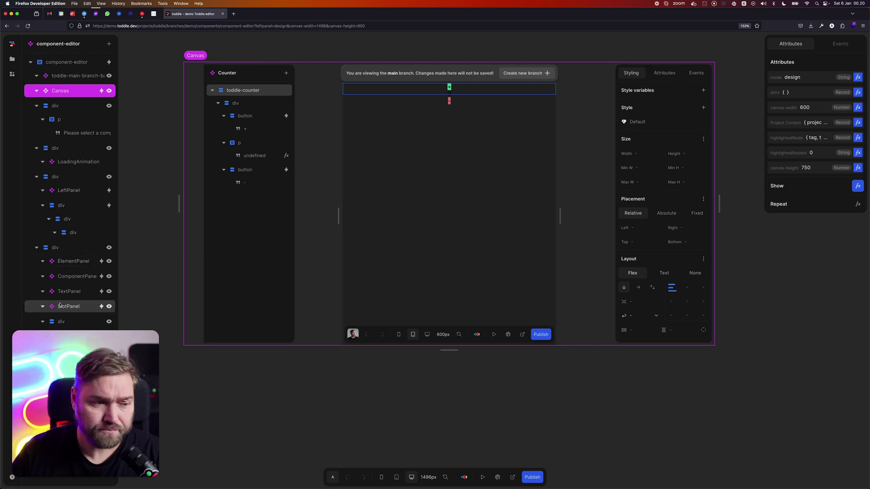
# - Inspect the ComponentPanel, TextPanel and ElementPanel components in the component-editor's element tree
pyautogui.click(79, 276)
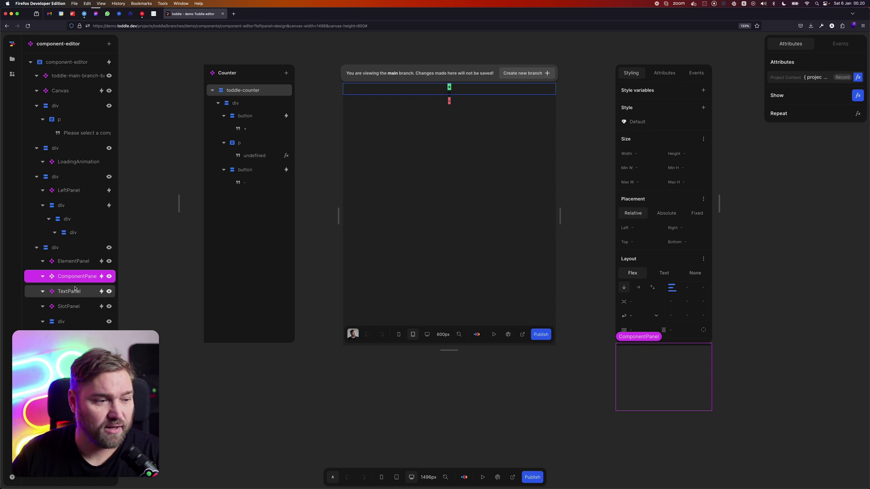
pyautogui.click(87, 295)
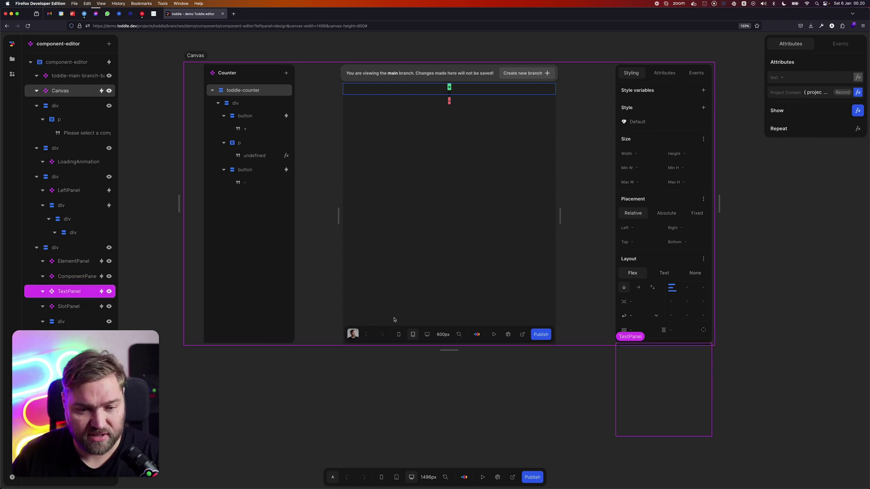
pyautogui.click(79, 261)
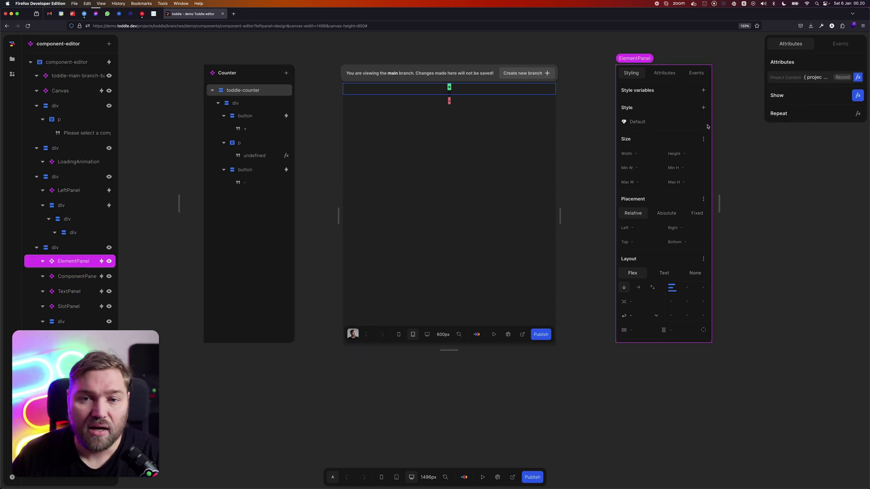
# - Clear the selection and review component-editor's own attributes, variables, APIs, events, formulas, contexts and lifecycle entries
pyautogui.click(741, 102)
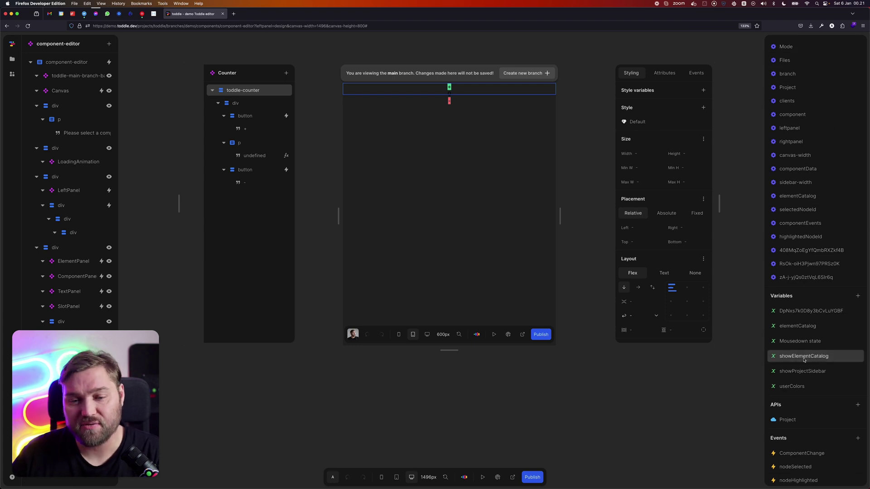
pyautogui.scroll(-5, 810, 352)
pyautogui.scroll(-7, 809, 353)
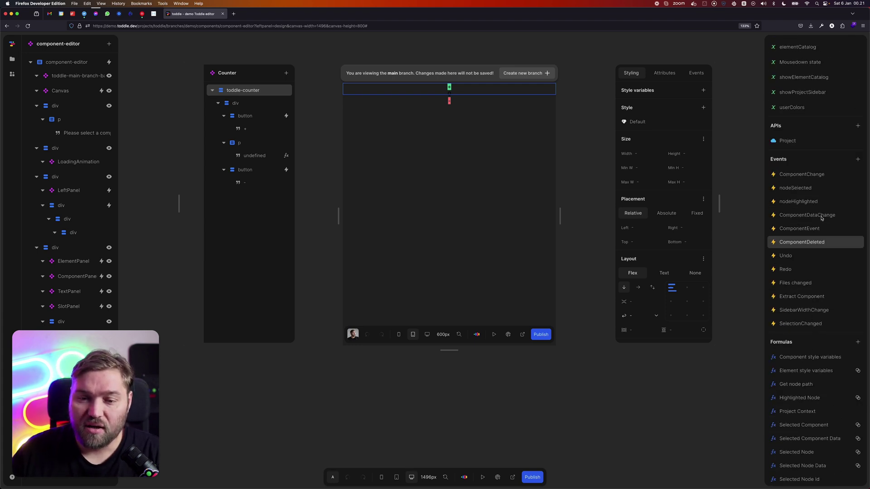
pyautogui.scroll(-6, 809, 326)
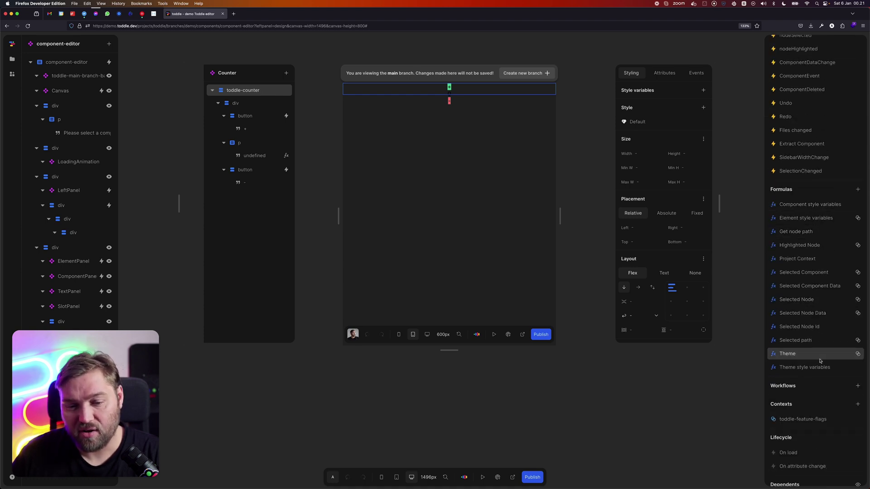
pyautogui.scroll(-1, 811, 363)
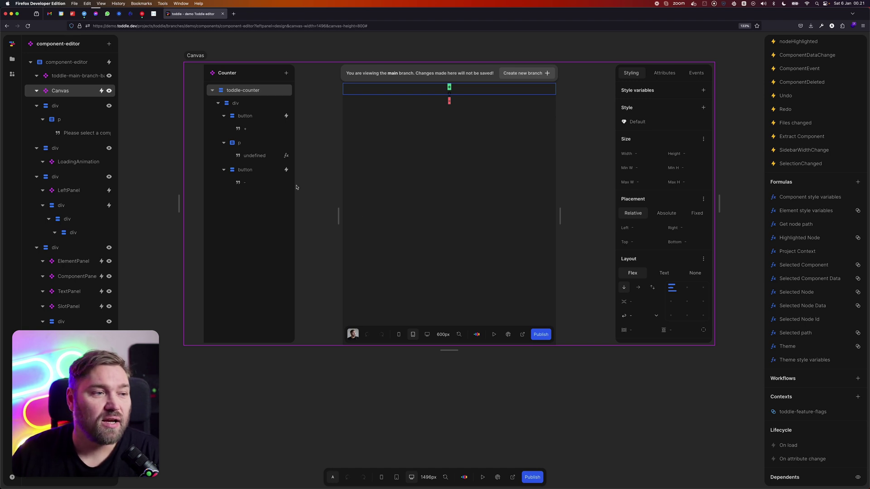
# - Select the div holding the "Please select a component" text to view its styling beside the ElementPanel
pyautogui.click(73, 105)
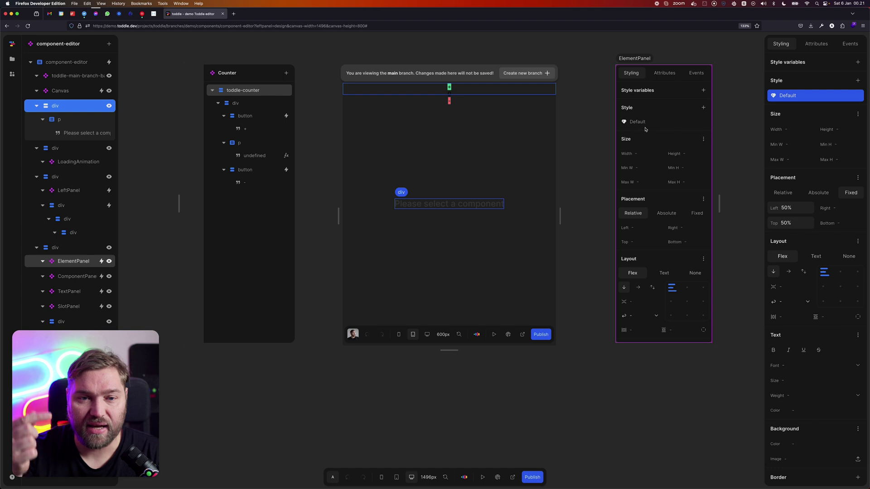
pyautogui.scroll(-1, 653, 125)
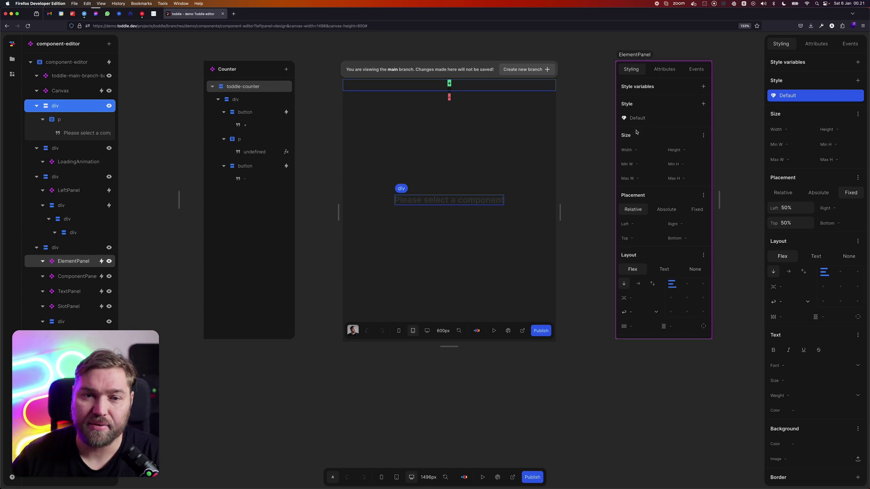
# - Open ElementPanel, drill into its StylePanel component and inspect the divider div between SizeStyles and PlacementStyles
pyautogui.doubleClick(663, 120)
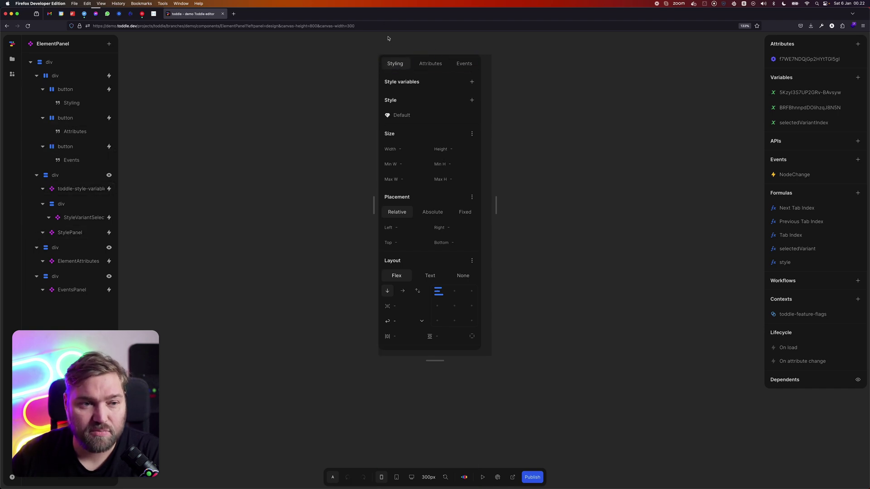
pyautogui.click(446, 153)
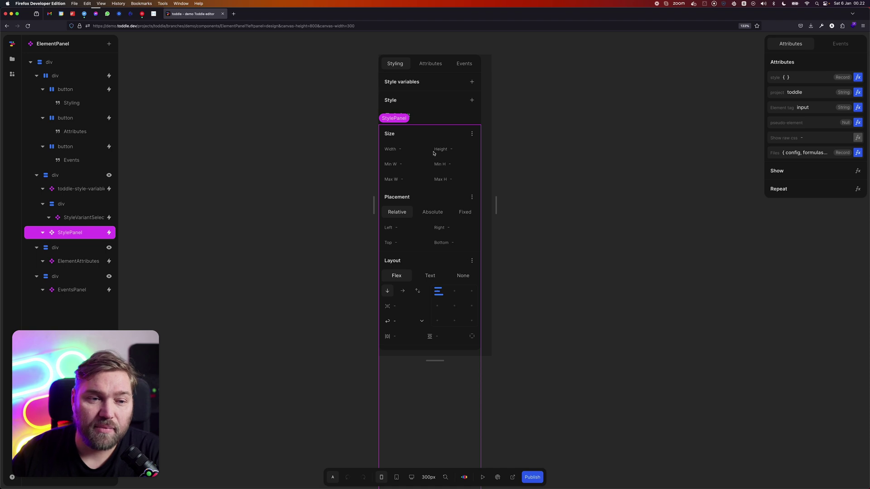
pyautogui.doubleClick(434, 153)
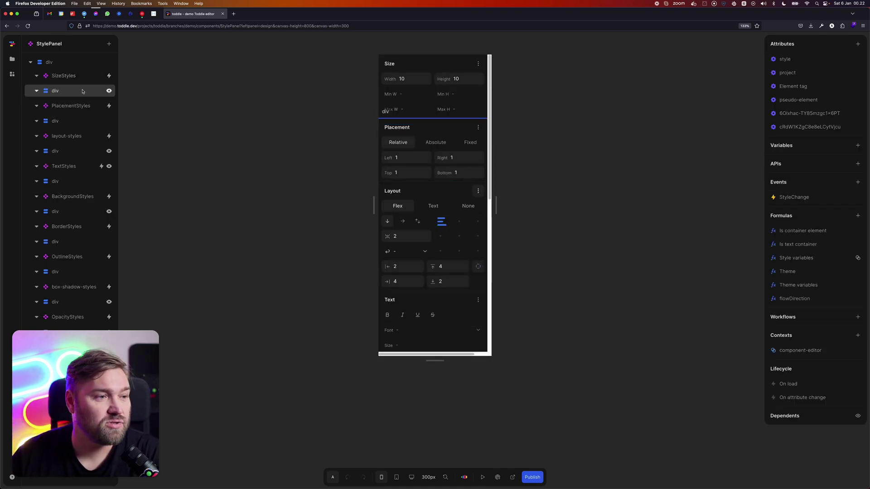
pyautogui.click(433, 118)
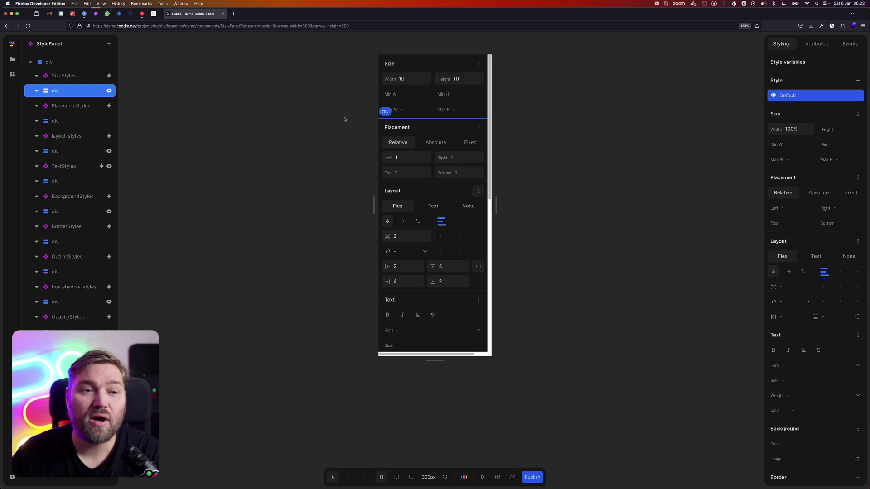
pyautogui.click(272, 126)
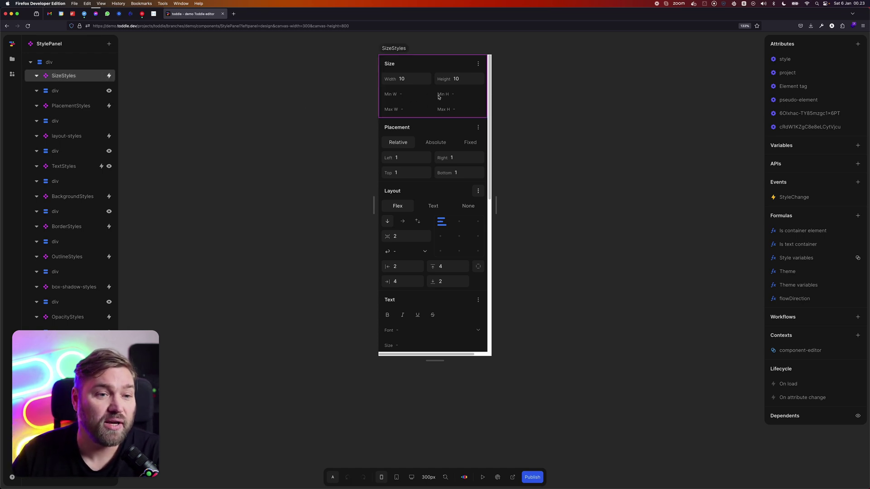
# - Open the SizeStyles component and check the Size heading's tooltip in test mode before returning to design mode
pyautogui.doubleClick(407, 98)
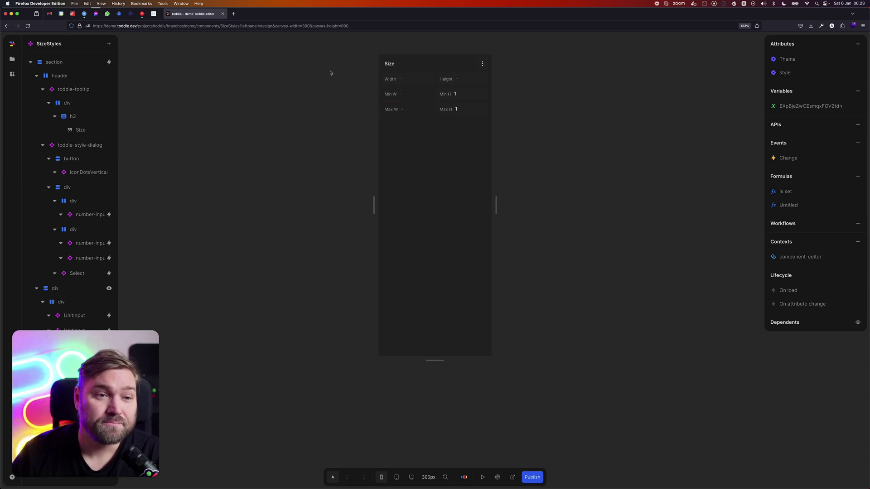
pyautogui.scroll(-1, 200, 180)
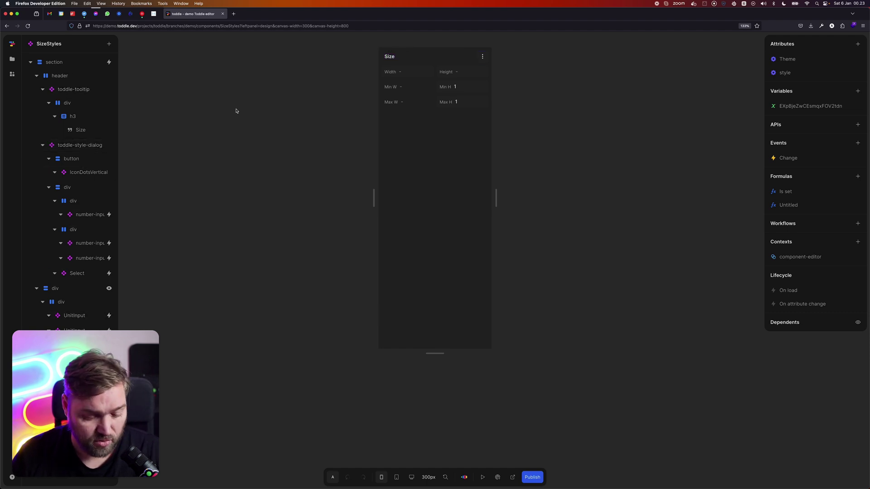
pyautogui.press('t')
pyautogui.moveTo(391, 58)
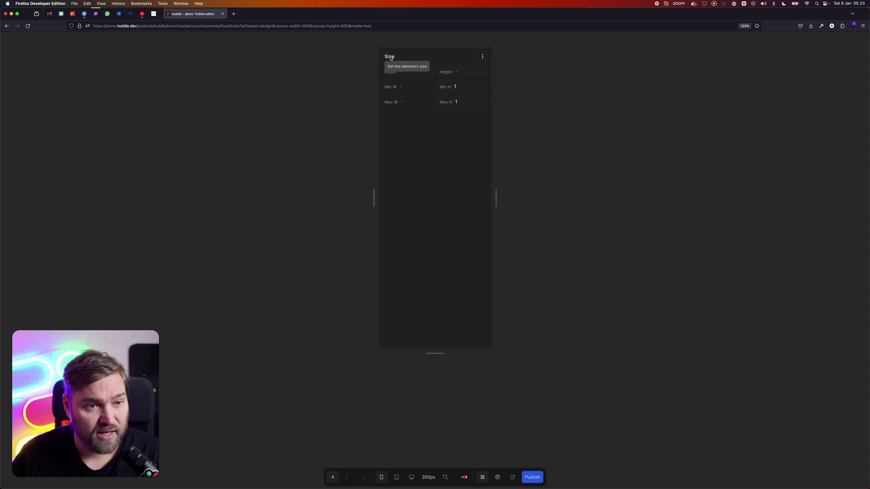
pyautogui.press('t')
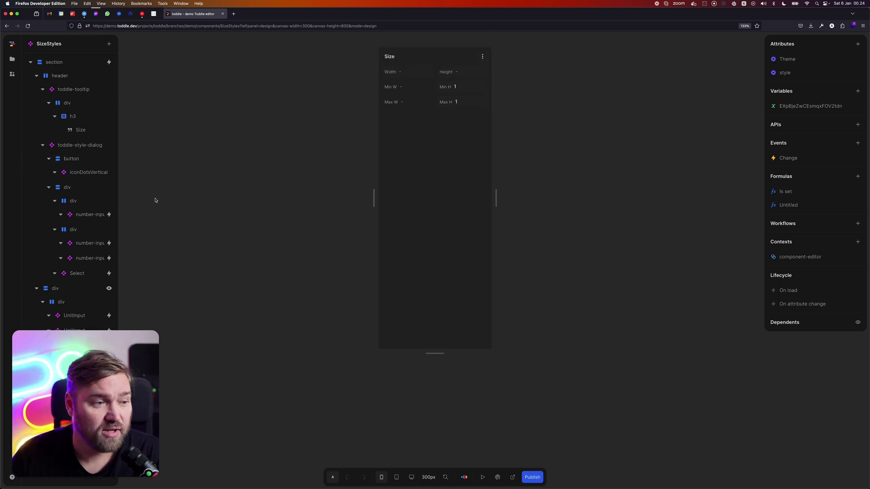
# - Select the Width UnitInput in SizeStyles to view its attributes, and clear the selection
pyautogui.scroll(-1, 155, 200)
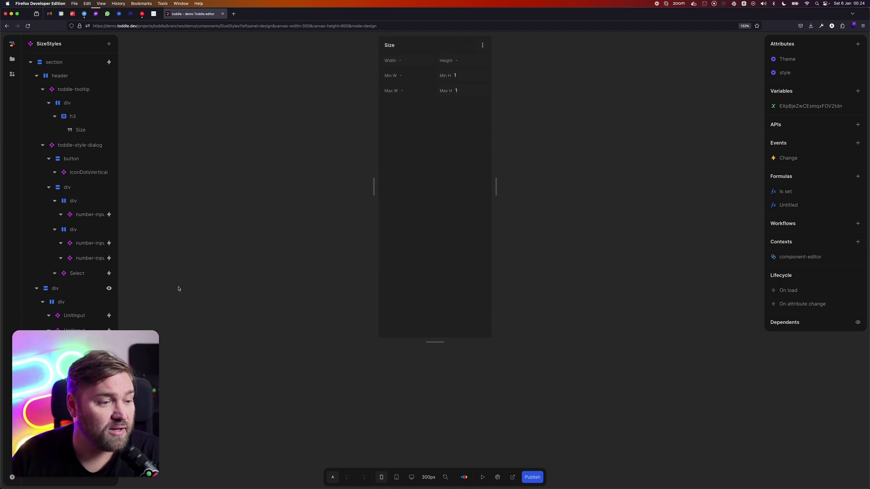
pyautogui.click(75, 316)
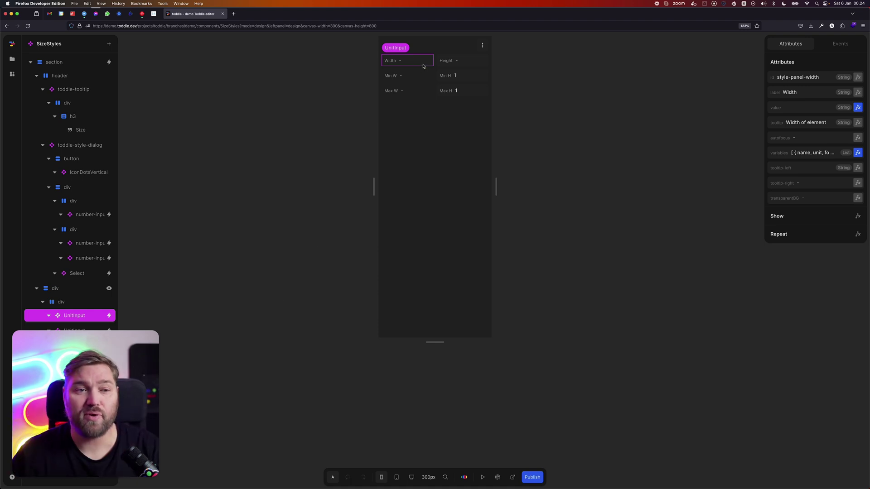
pyautogui.press('Escape')
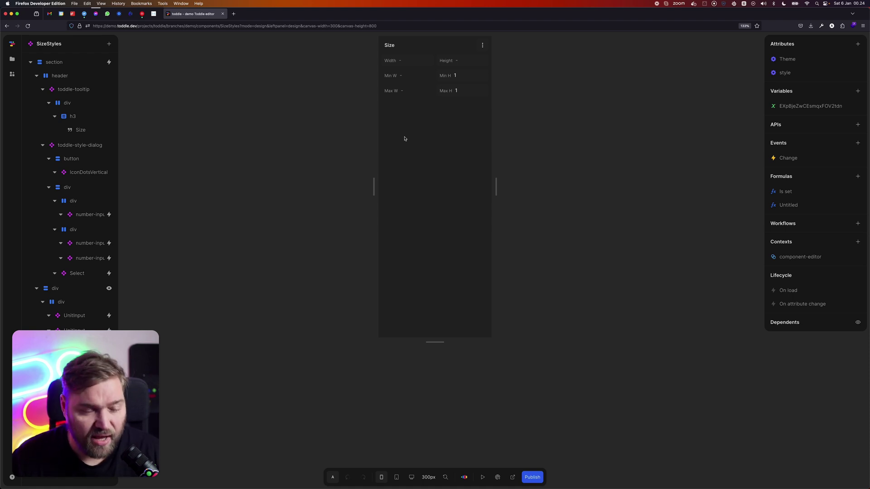
pyautogui.click(410, 60)
pyautogui.press('Escape')
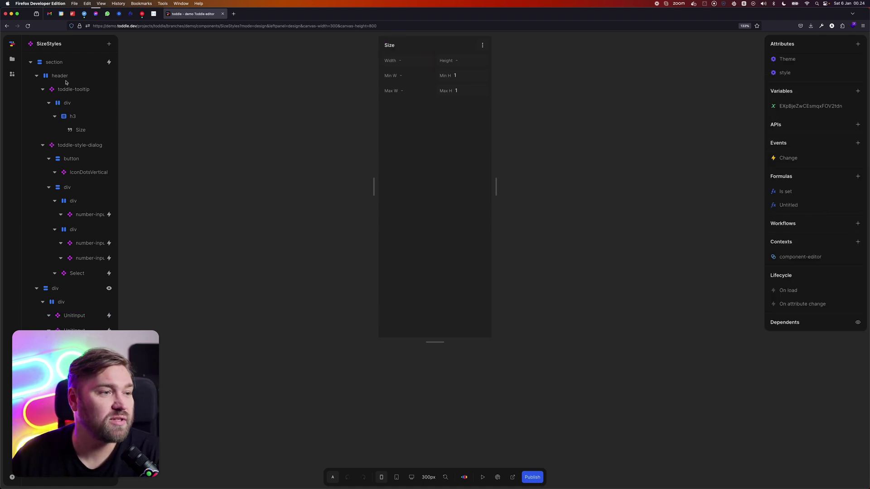
# - Set the width of SizeStyles' root section element to 100px
pyautogui.click(87, 64)
pyautogui.click(793, 127)
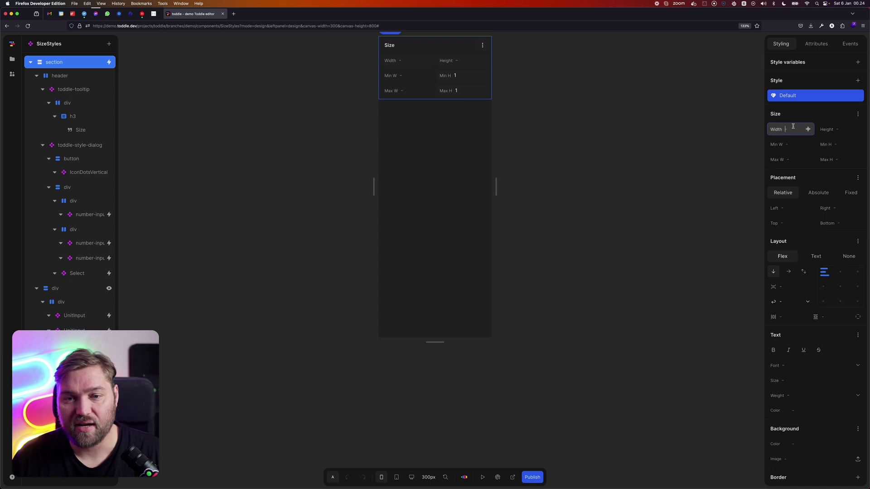
pyautogui.write('100px')
pyautogui.press('Tab')
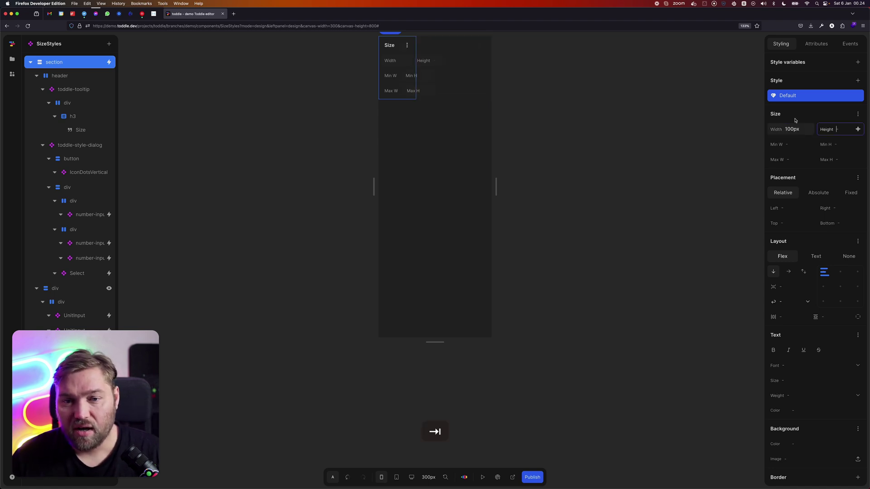
# - Nudge the section's width up and down in small and large increments, ending at 124px
pyautogui.doubleClick(801, 129)
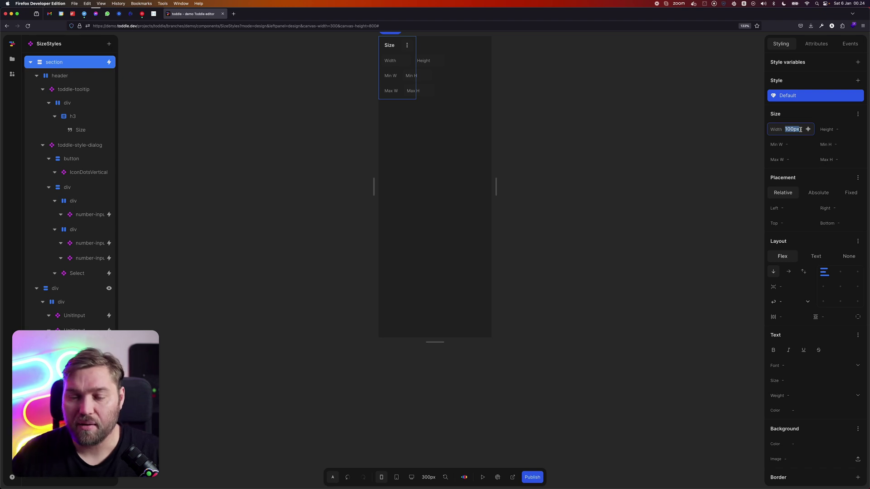
pyautogui.press('Down')
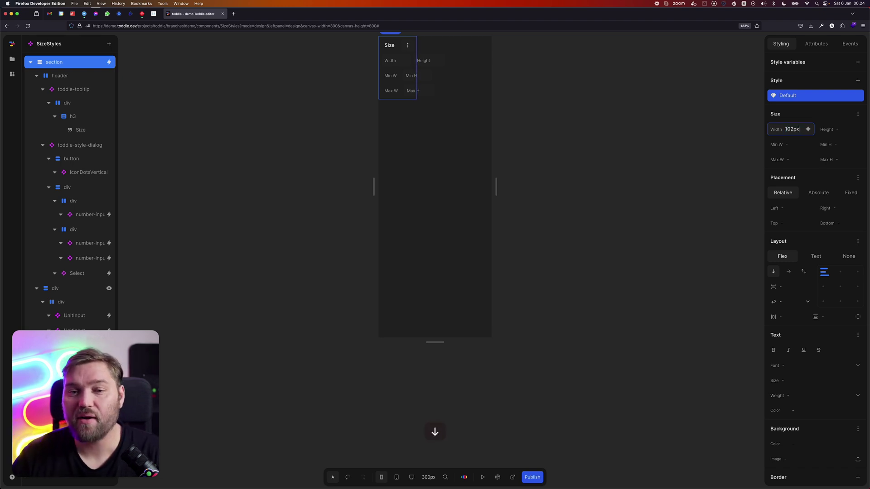
pyautogui.press('Up')
pyautogui.press('Up')
pyautogui.press('Up')
pyautogui.press('Up')
pyautogui.press('Up')
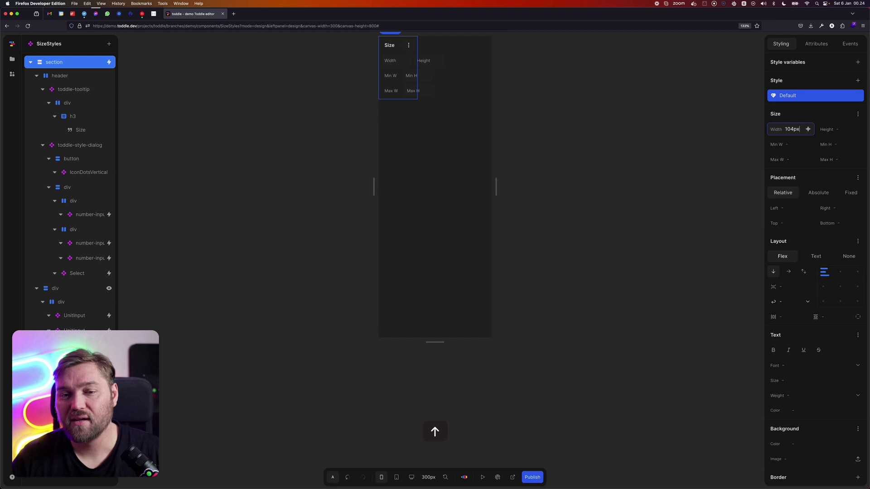
pyautogui.hotkey('shift', 'Up')
pyautogui.hotkey('shift', 'Up')
pyautogui.hotkey('shift', 'Up')
pyautogui.hotkey('shift', 'Up')
pyautogui.hotkey('shift', 'Up')
pyautogui.hotkey('shift', 'Down')
pyautogui.hotkey('shift', 'Down')
pyautogui.hotkey('shift', 'Down')
pyautogui.hotkey('shift', 'Down')
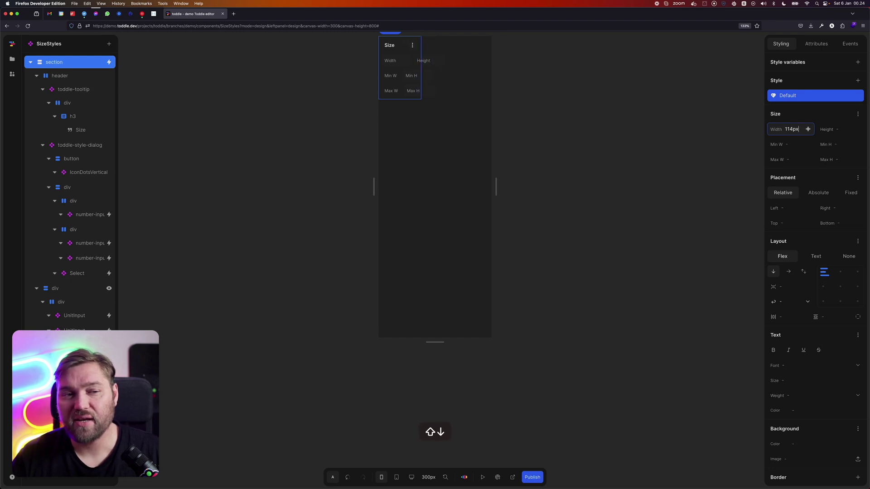
pyautogui.hotkey('shift', 'Up')
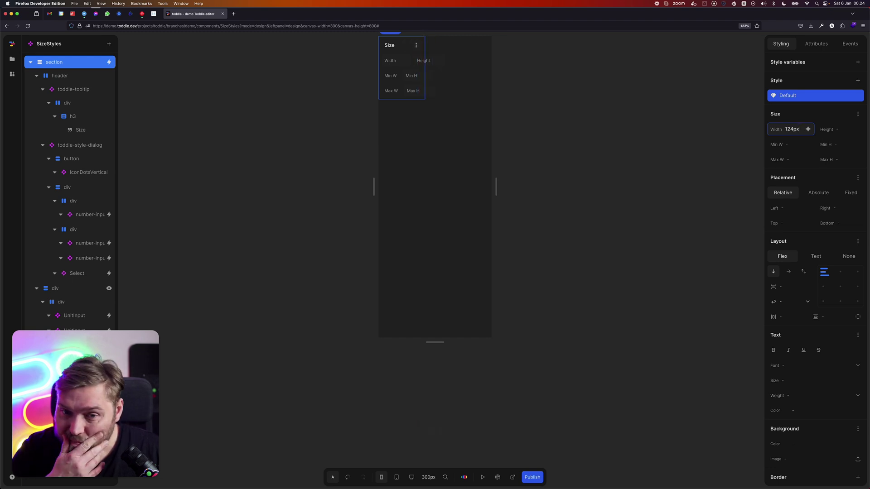
# - Clear the section's width value and deselect the section
pyautogui.press('BackSpace')
pyautogui.press('Tab')
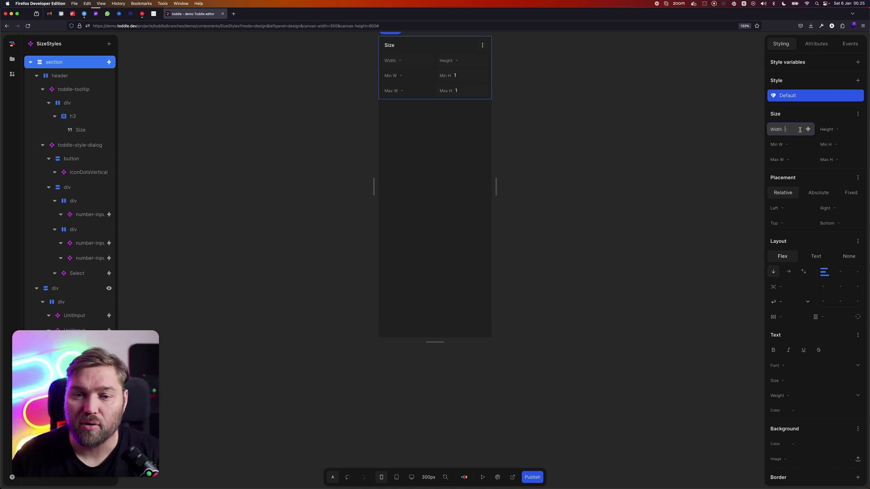
pyautogui.click(526, 153)
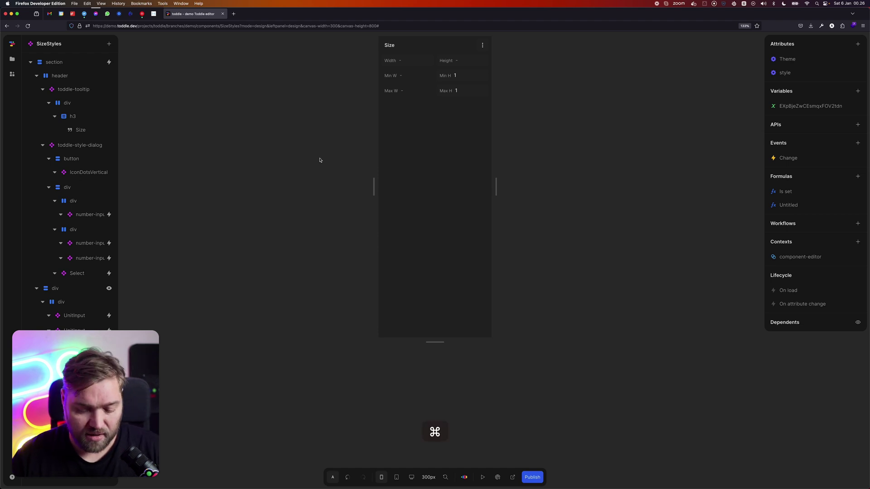
# - Search the project for "form", open the formula-dialog component and widen its canvas to 1352px
pyautogui.press('super+k')
pyautogui.write('form')
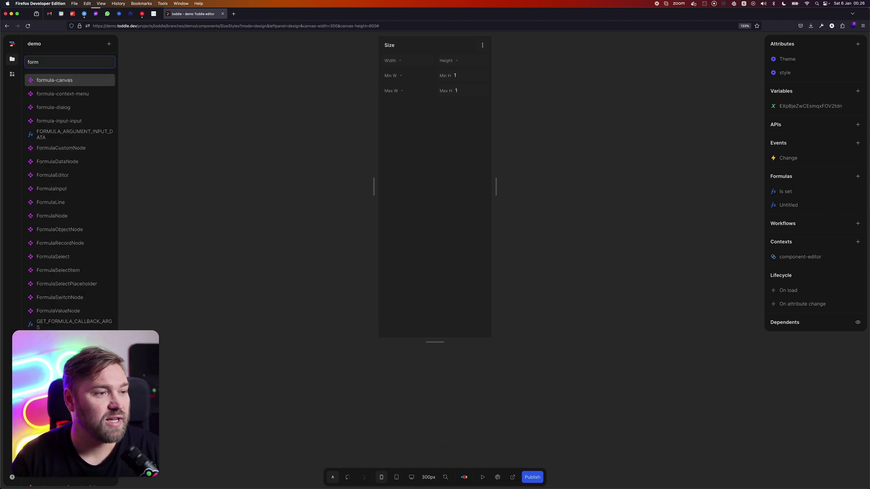
pyautogui.press('Down')
pyautogui.press('Down')
pyautogui.press('Return')
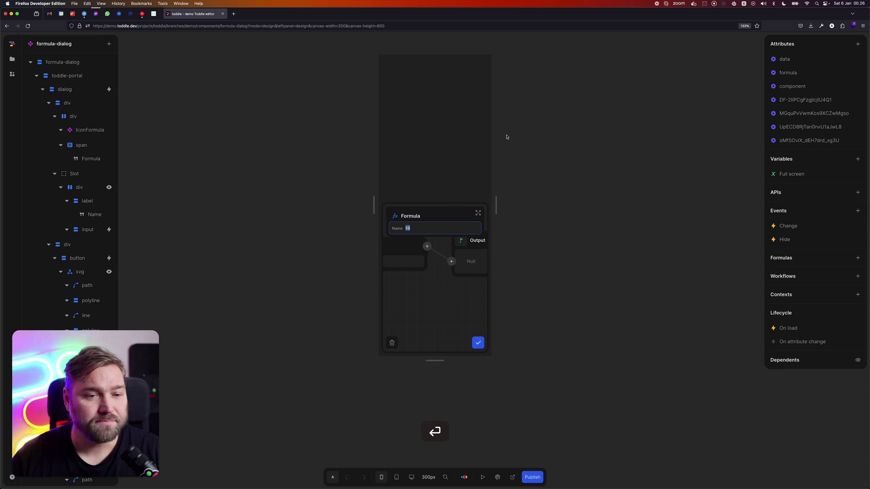
pyautogui.click(496, 205)
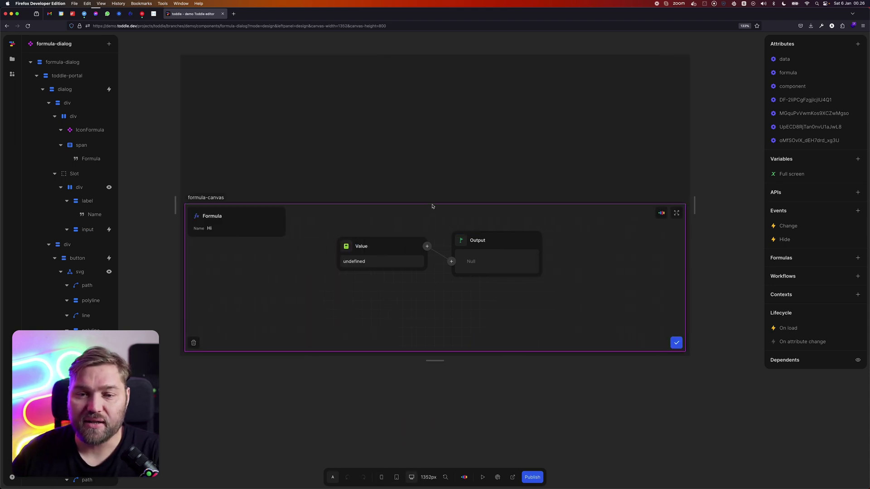
# - Add a new formula to formula-dialog and browse the data options available for its Value node
pyautogui.click(858, 257)
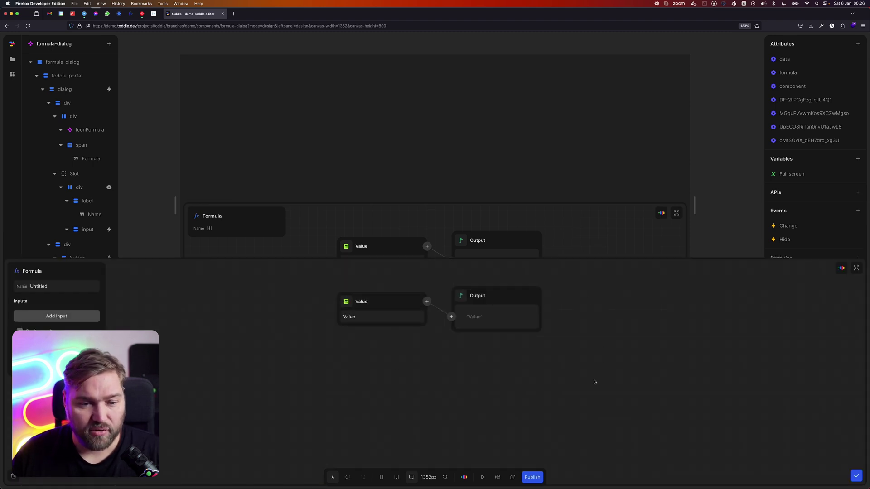
pyautogui.moveTo(612, 361); pyautogui.dragTo(643, 375)
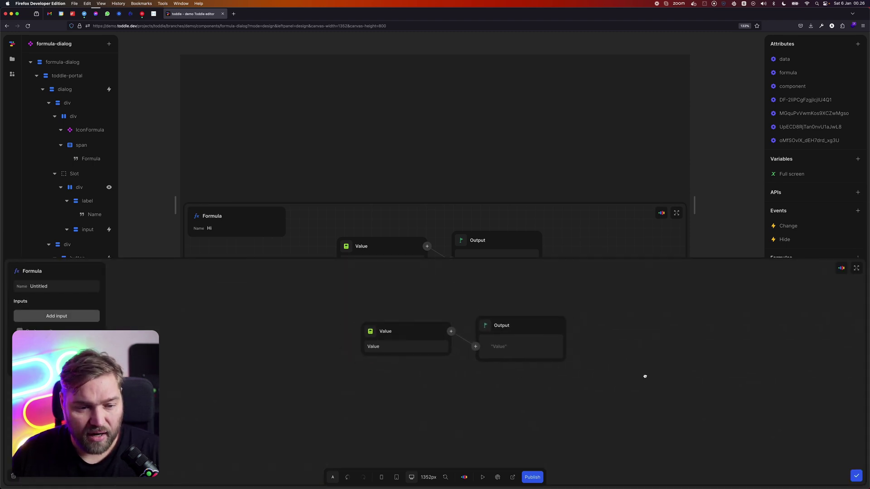
pyautogui.click(380, 333)
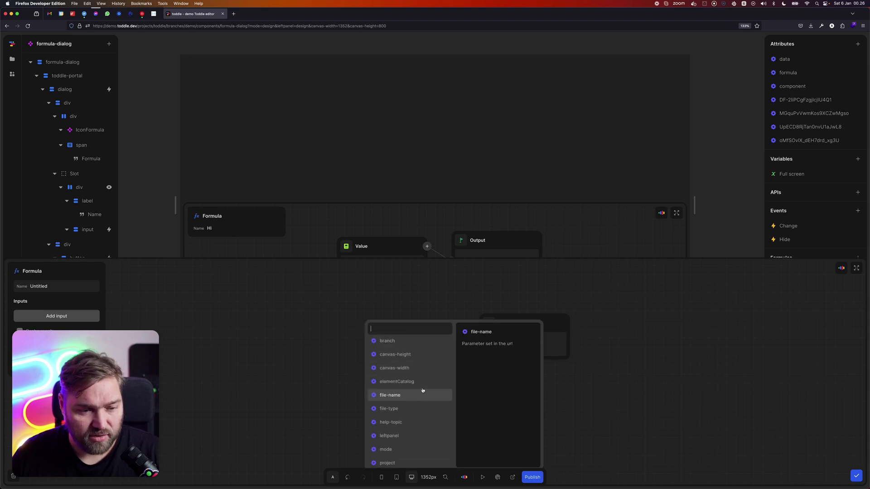
pyautogui.scroll(-5, 408, 392)
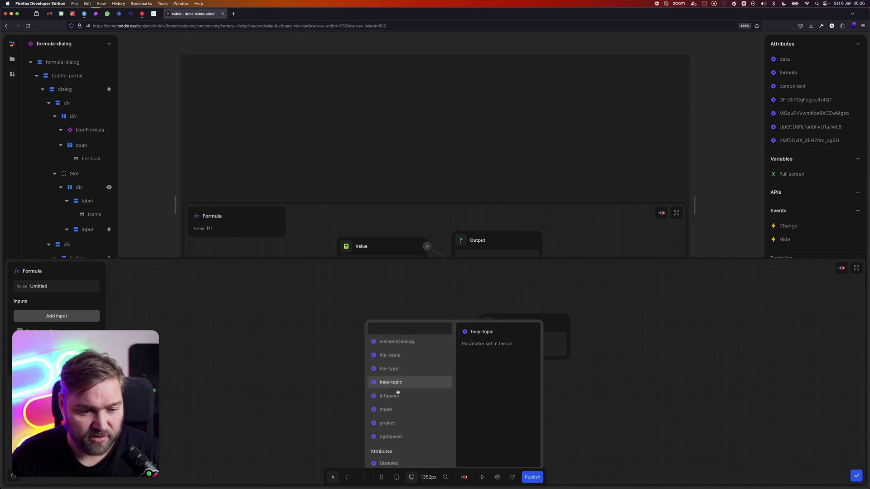
pyautogui.click(311, 395)
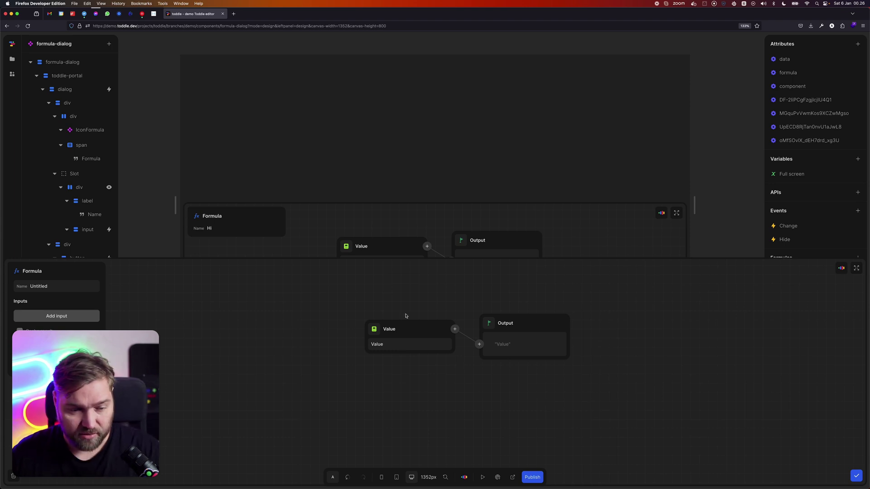
# - Replace the new formula's Value node with the Concatenate formula, and delete the new formula
pyautogui.click(374, 329)
pyautogui.write('conca')
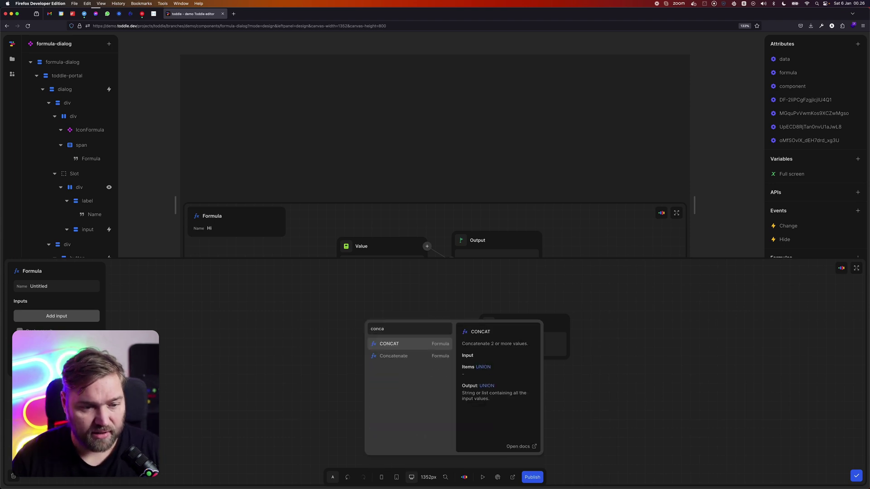
pyautogui.press('Down')
pyautogui.press('Return')
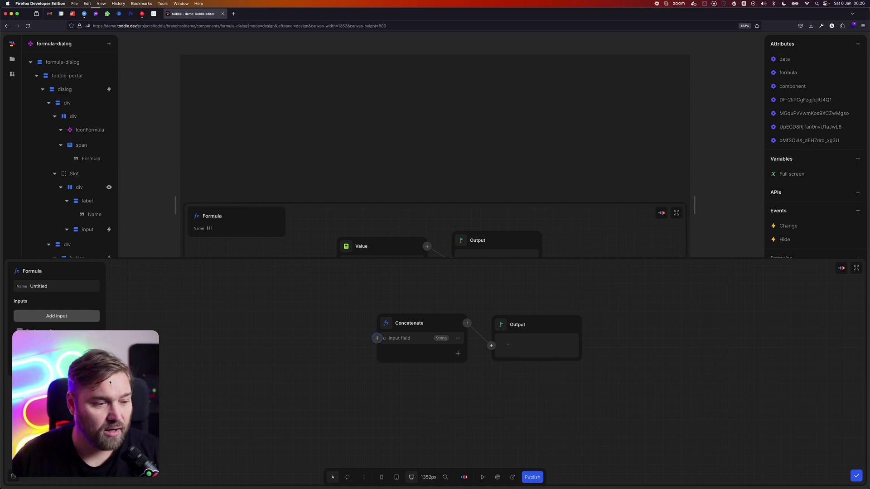
pyautogui.click(57, 363)
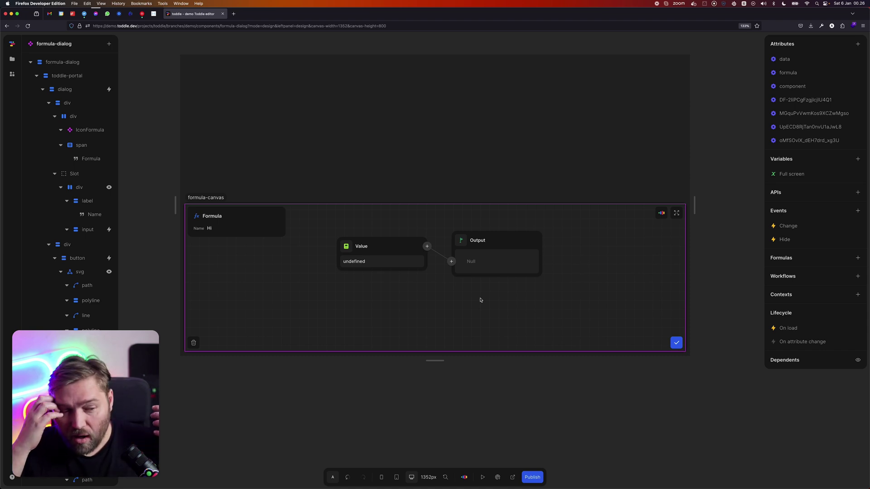
# - Select formula-canvas inside formula-dialog and try panning its node graph in test mode before returning to design mode
pyautogui.click(369, 260)
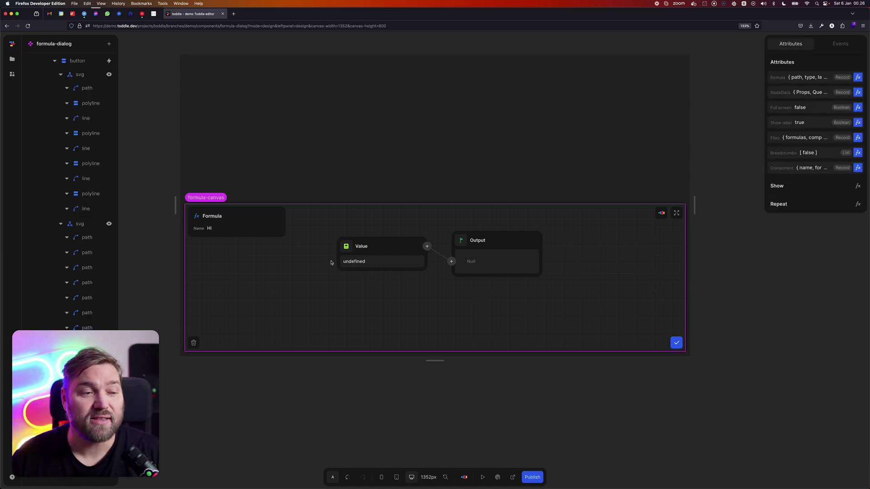
pyautogui.press('t')
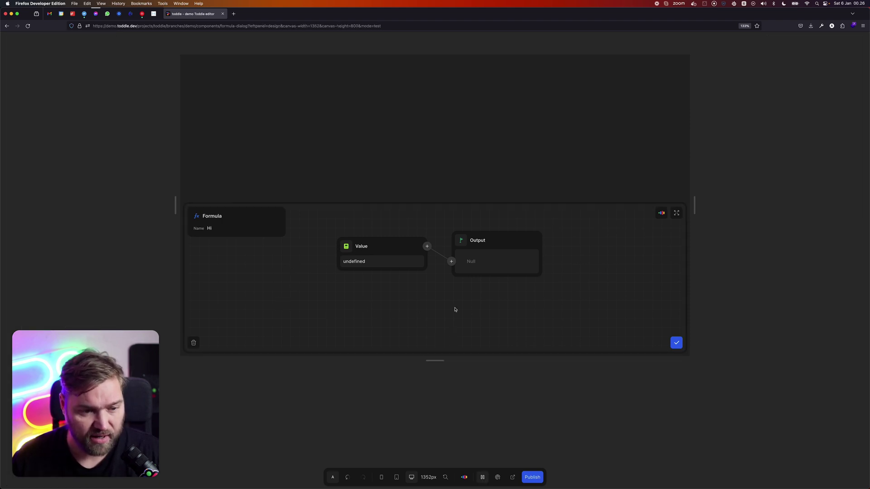
pyautogui.moveTo(456, 309); pyautogui.dragTo(507, 306)
pyautogui.scroll(-2, 437, 307)
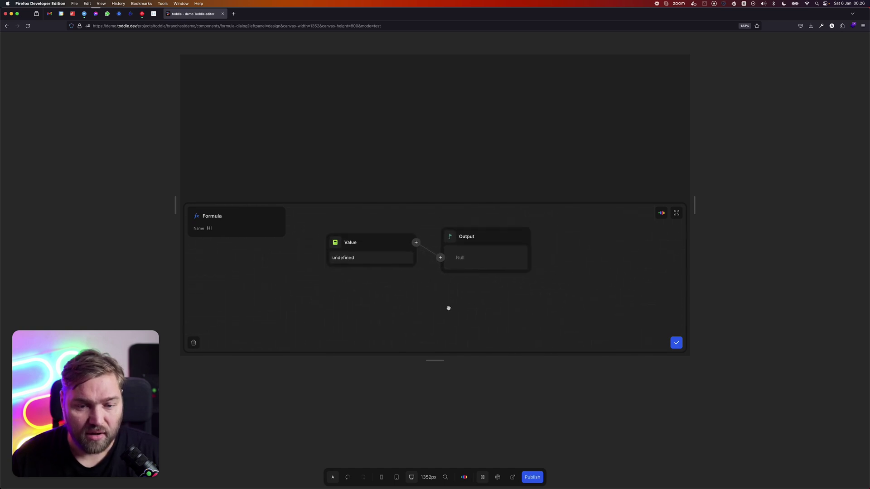
pyautogui.hotkey('shift', 't')
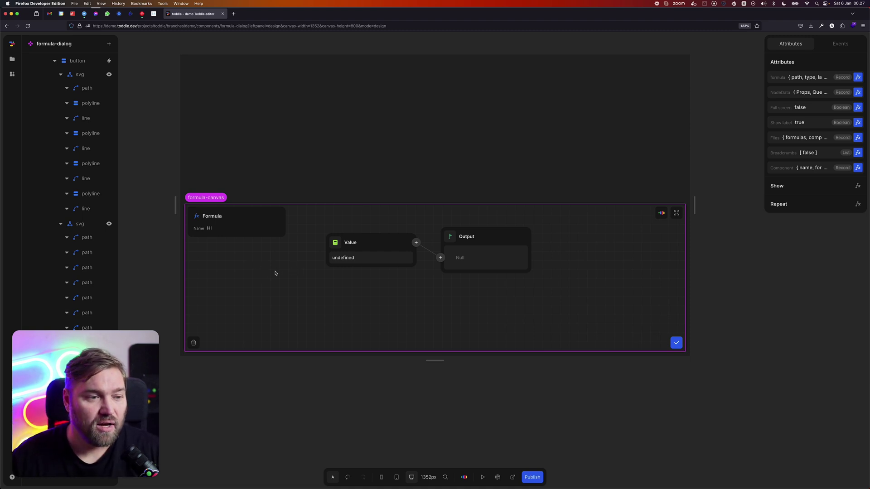
# - Open the formula-canvas component and inspect its FormulaNode and the outer div's styling
pyautogui.doubleClick(279, 311)
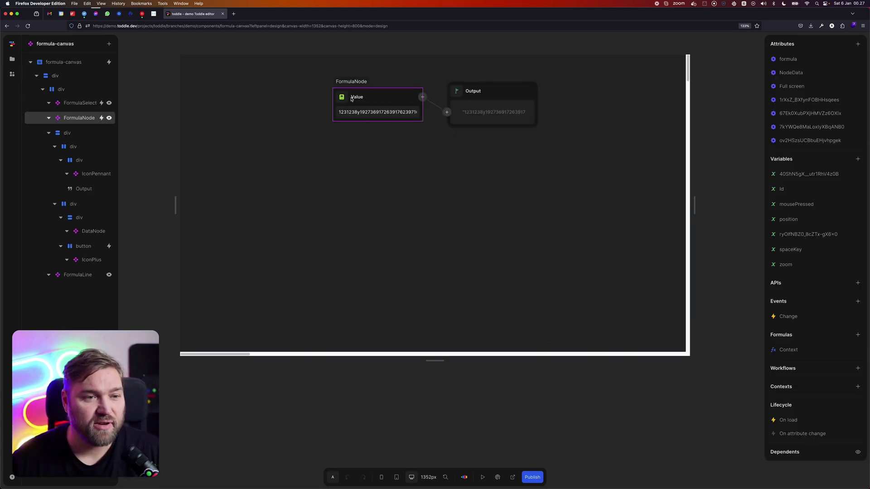
pyautogui.click(387, 106)
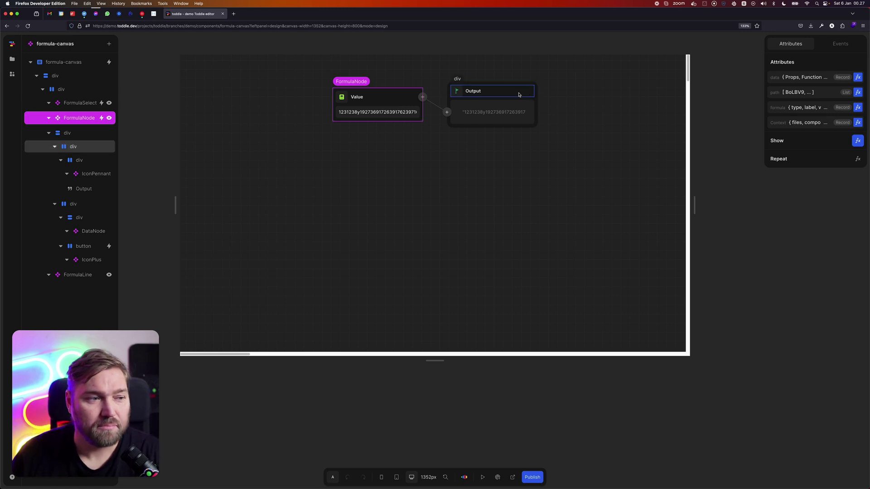
pyautogui.click(217, 150)
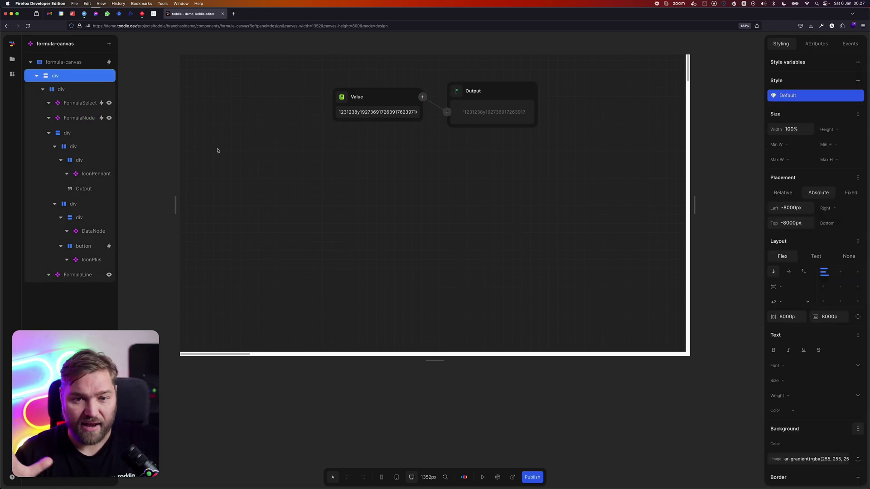